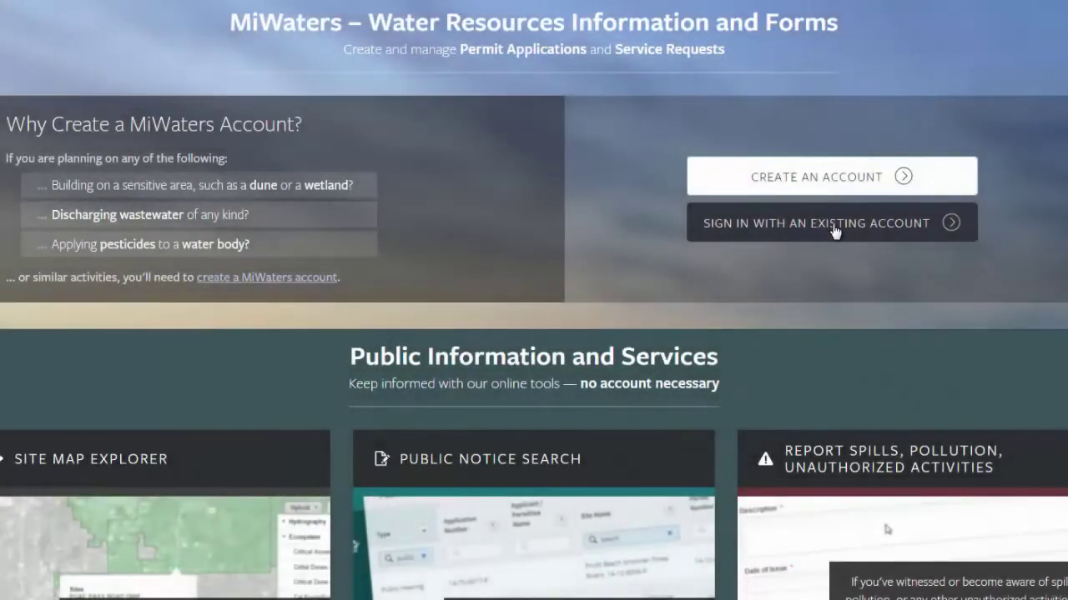
Sign in with an existing account and select the Genesee Co #3 WWTP site
click(834, 229)
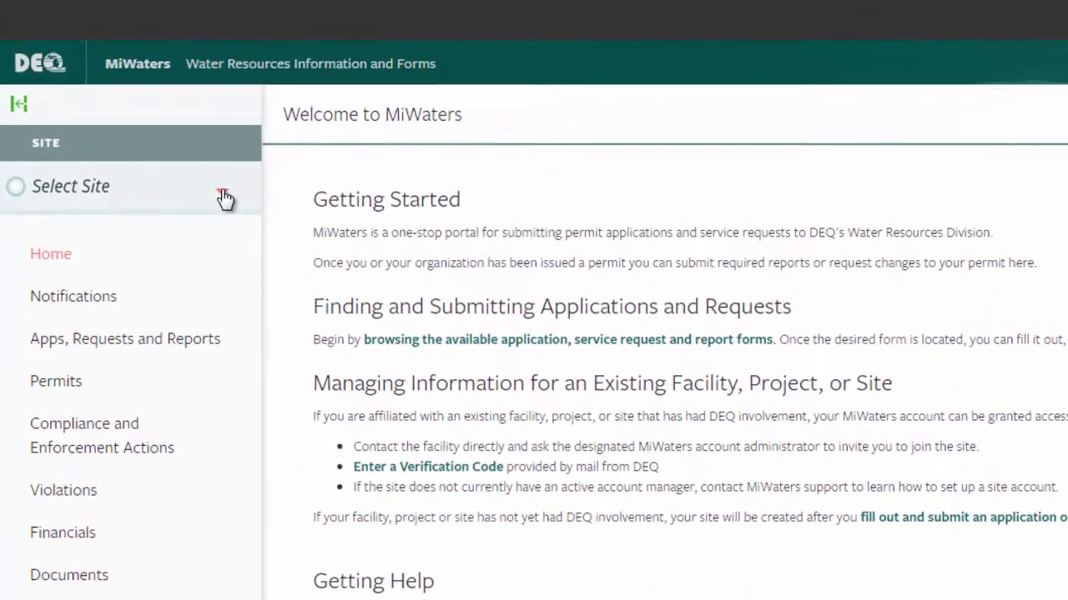
click(223, 198)
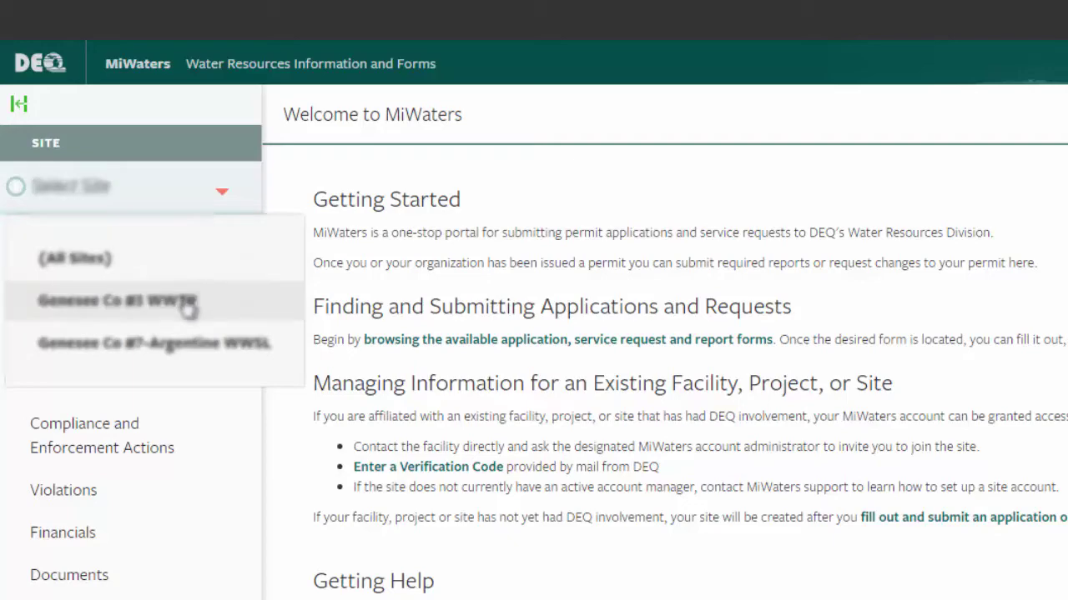
click(189, 309)
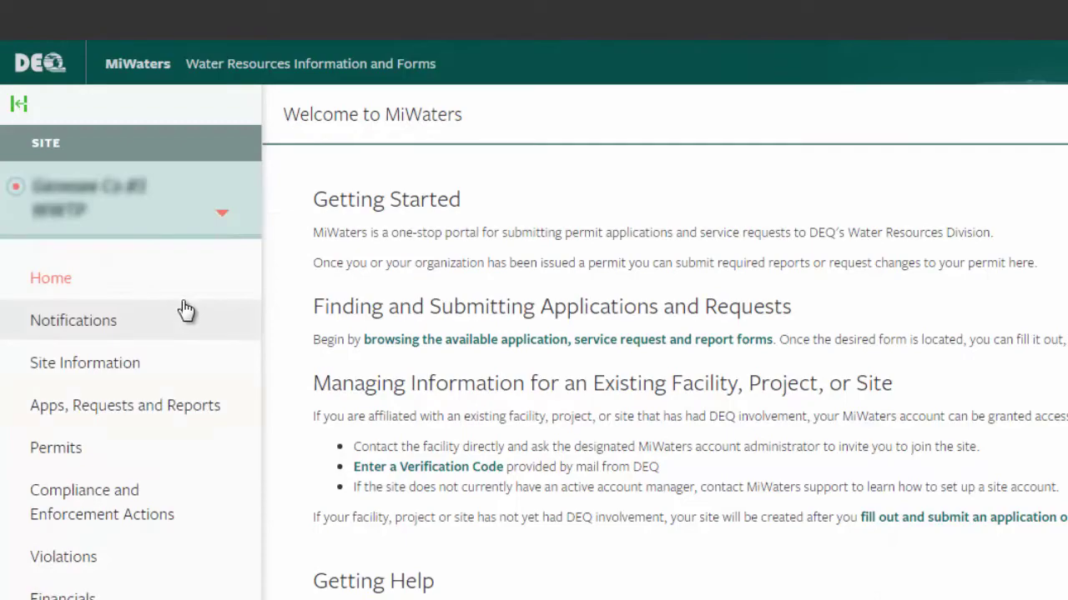
Go to Apps, Requests and Reports and open New and Draft Compliance Reports
click(131, 407)
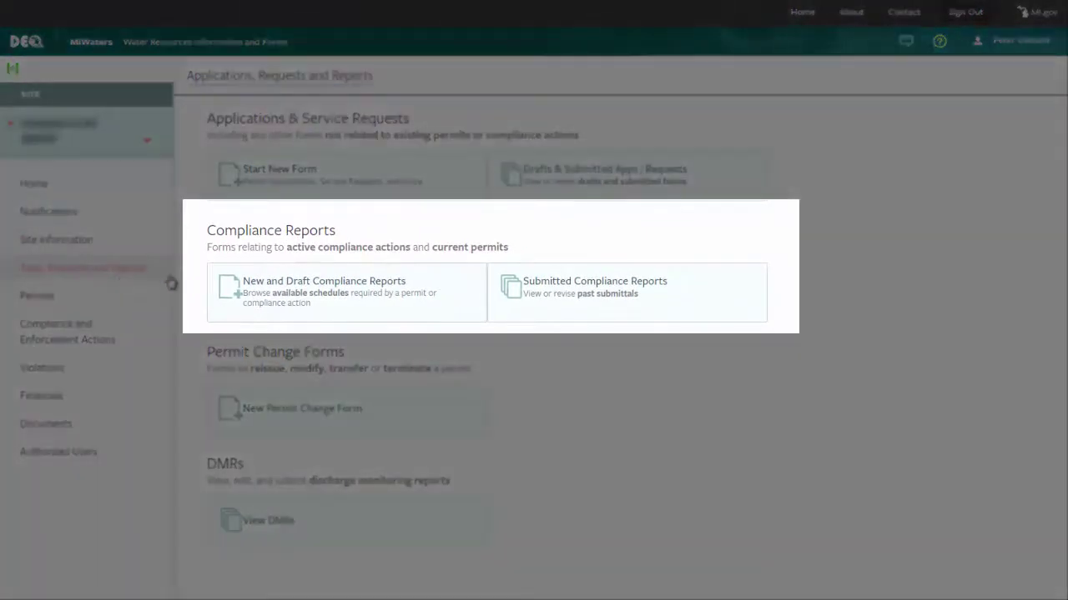
click(300, 271)
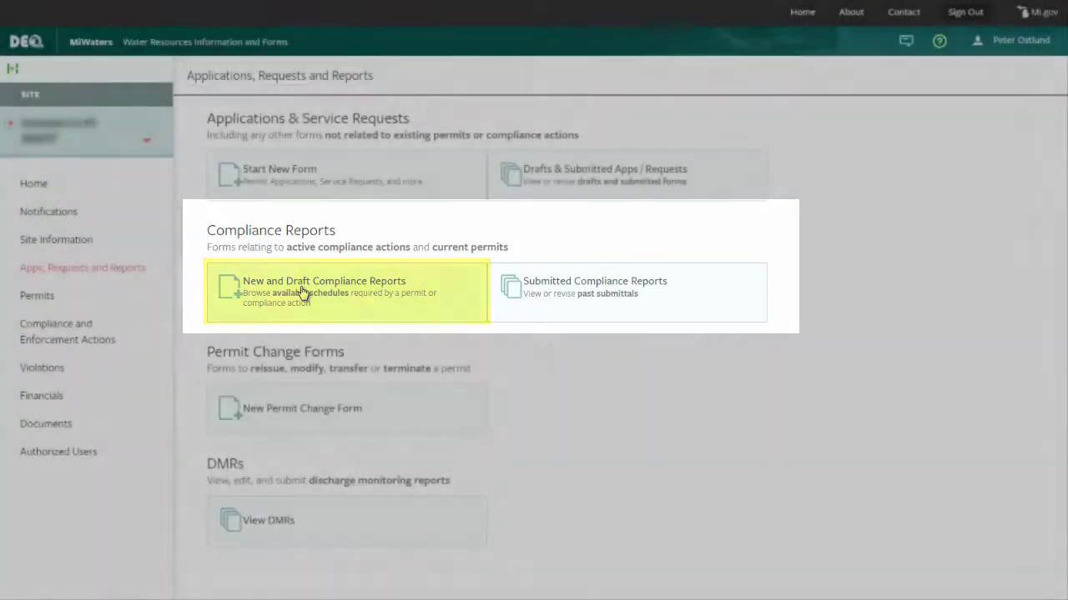
click(302, 291)
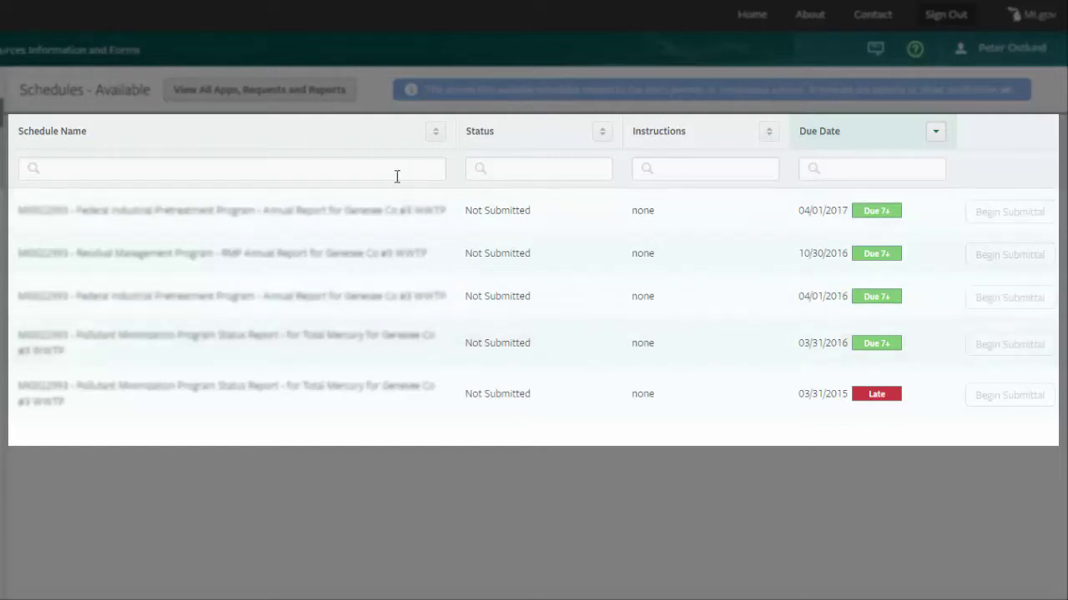
Sort the compliance schedules by status, then by due date descending
click(611, 134)
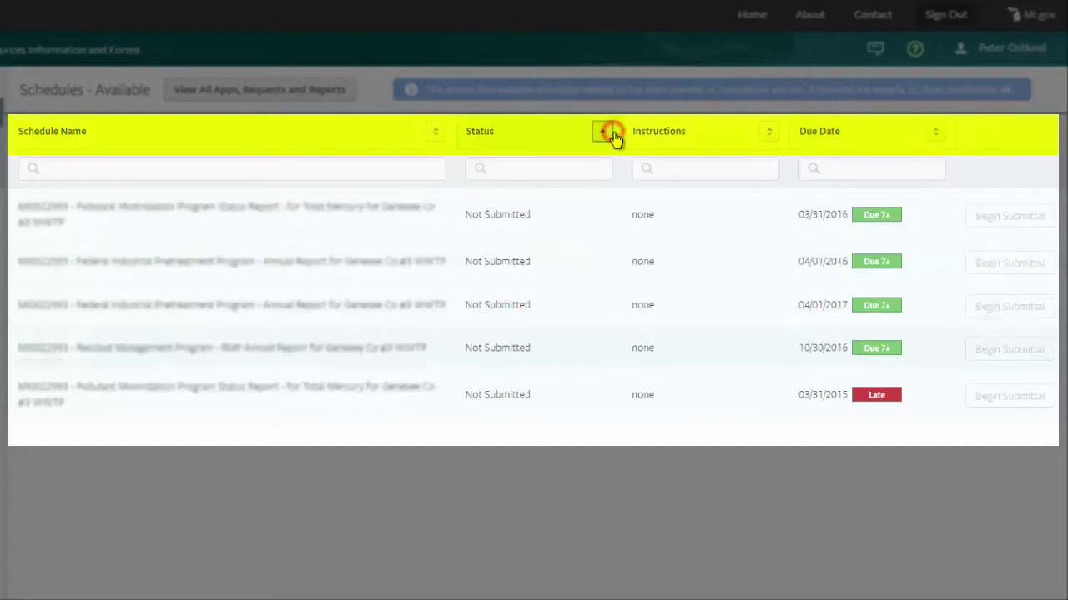
click(932, 131)
click(932, 131)
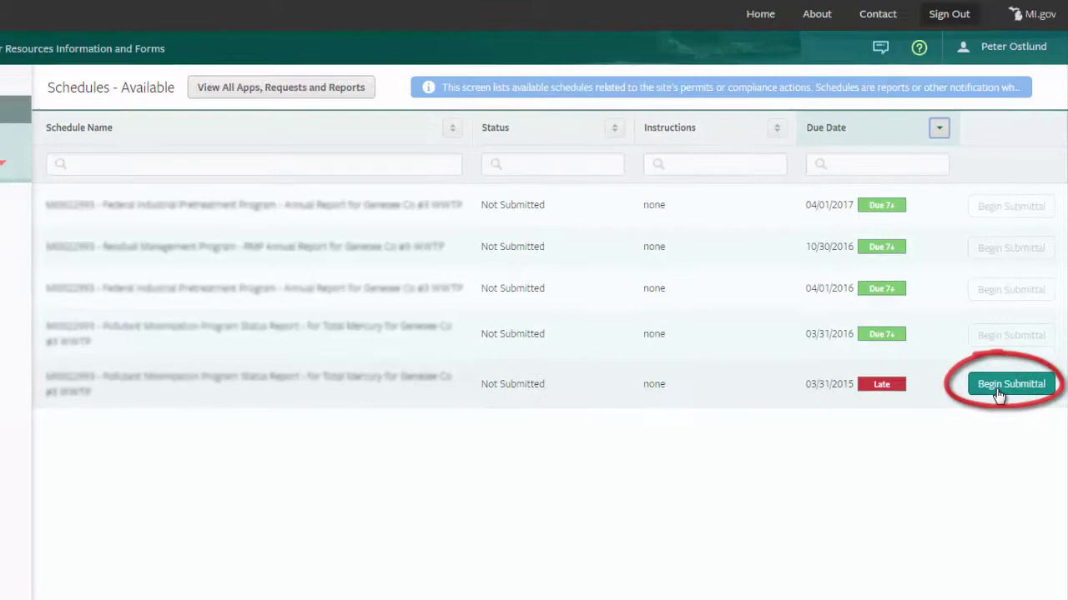
Begin a submittal for the late mercury status report due 03/31/2015
click(1005, 341)
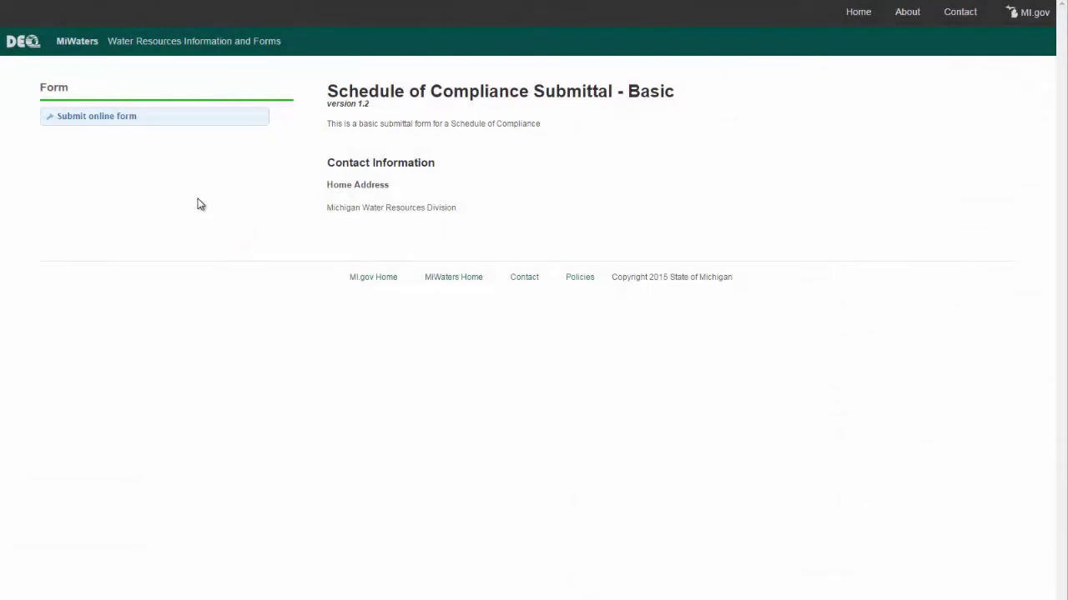
Start the online form for the mercury submittal, reaching processing info with reason New
click(121, 126)
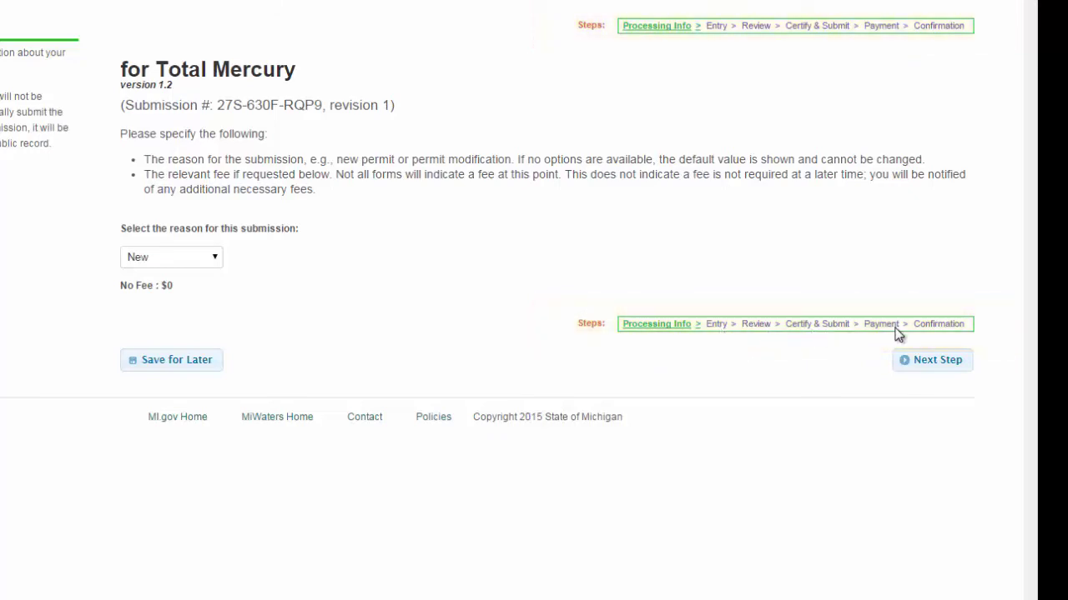
Attach Annual Mercury PMP Status Report.docx at the data entry step
click(927, 368)
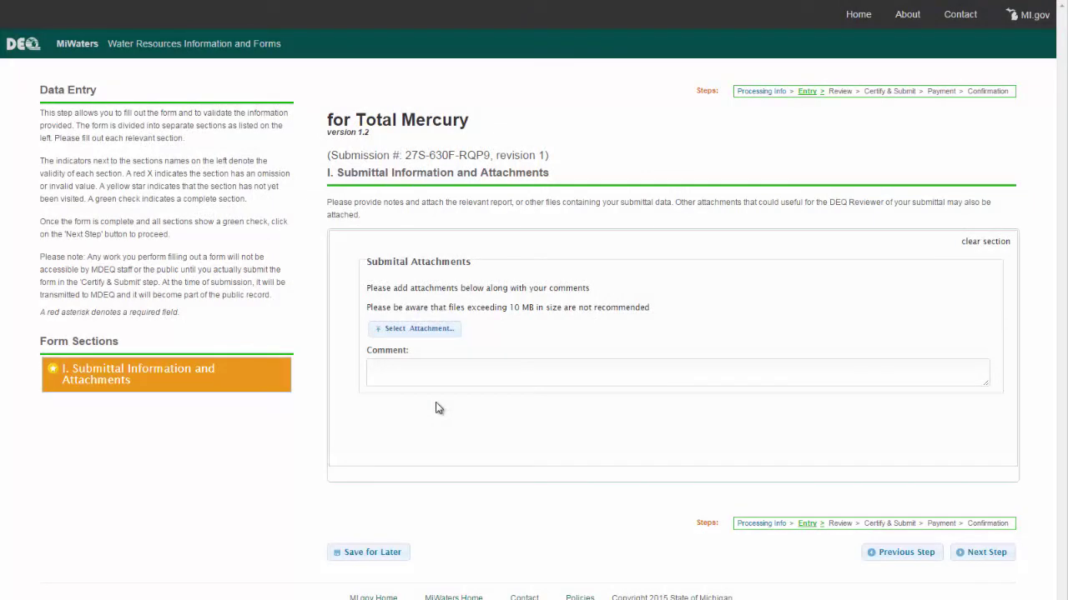
click(412, 336)
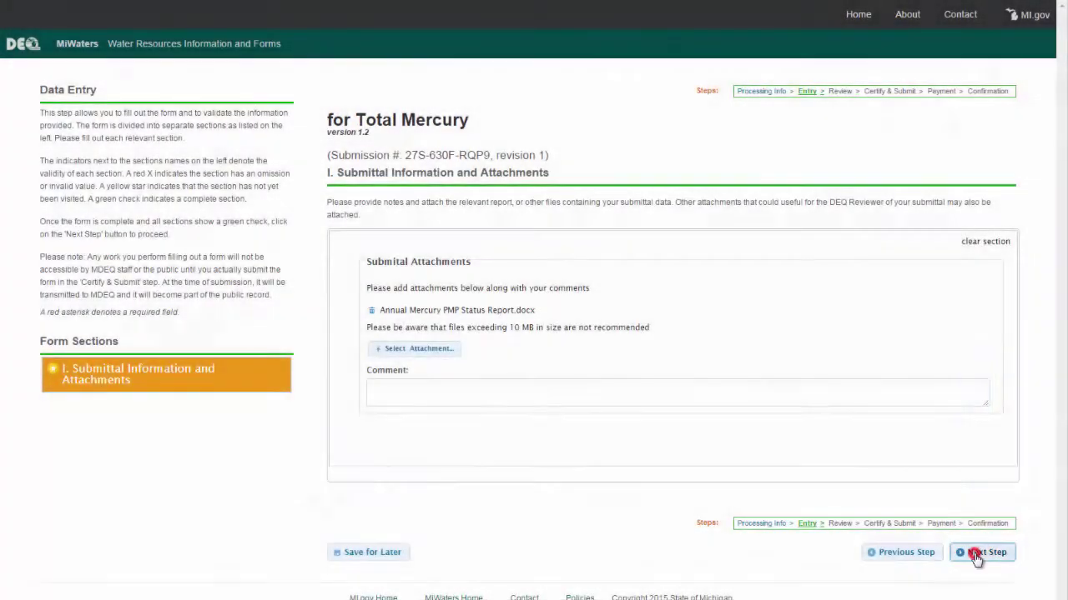
Advance the mercury submittal through Review to the Certify & Submit step
click(974, 553)
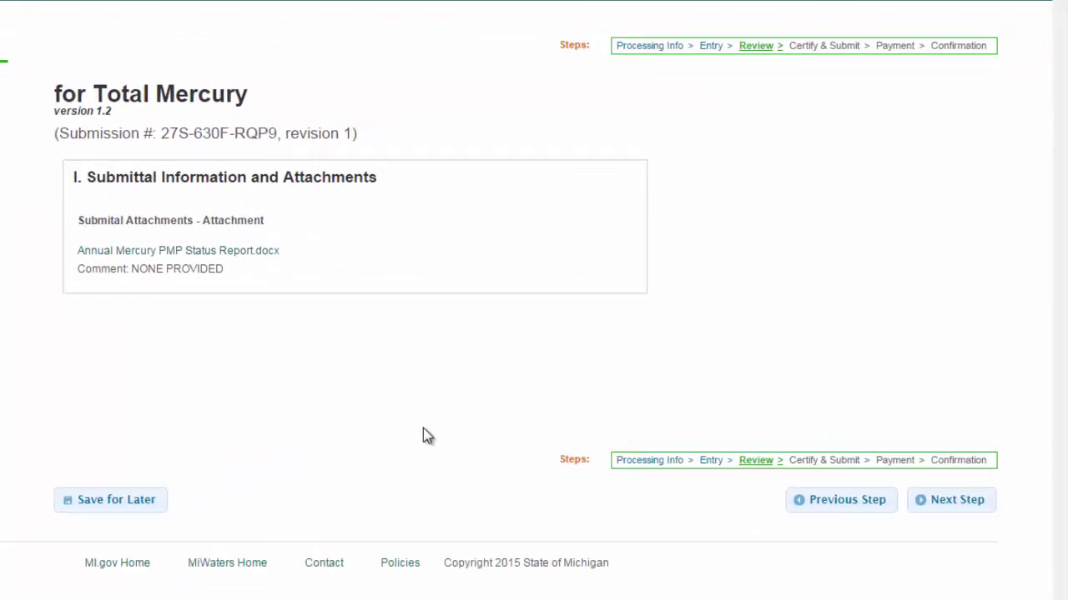
click(939, 503)
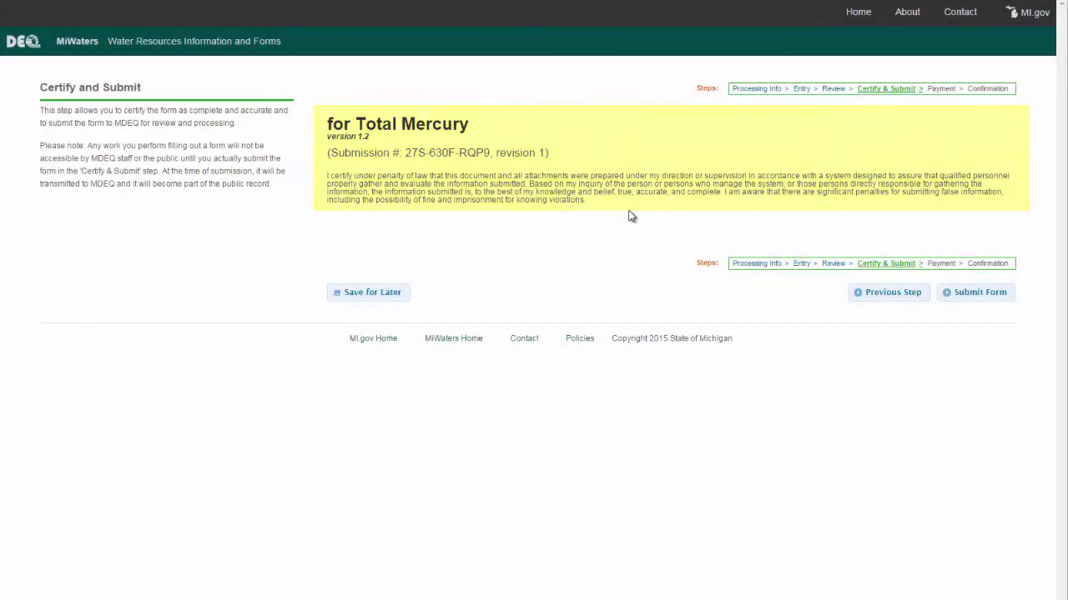
Submit the certified mercury form and go back to the portal home page
click(963, 297)
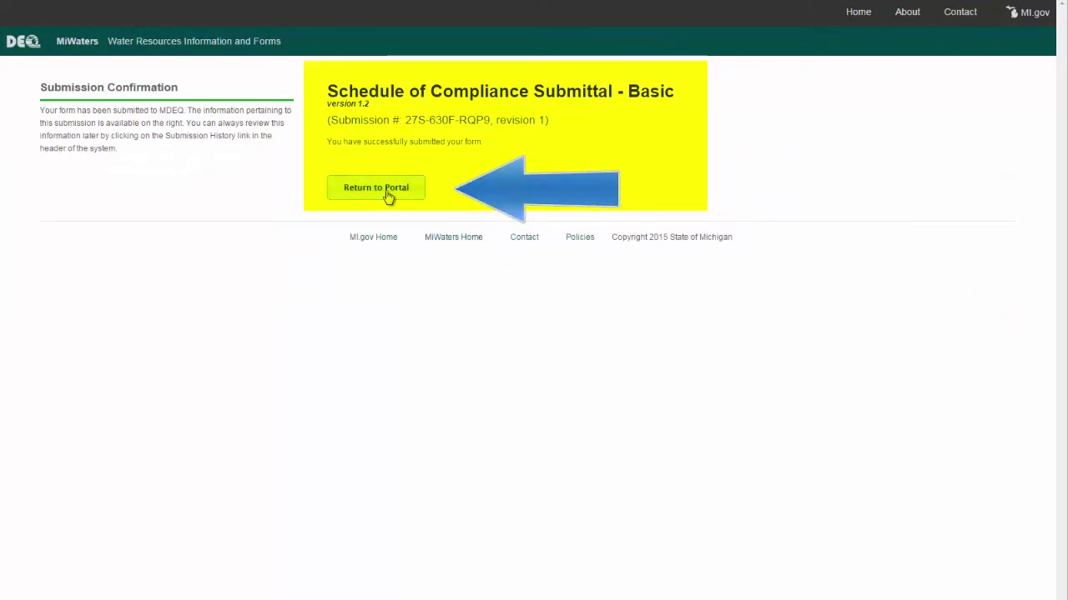
click(386, 193)
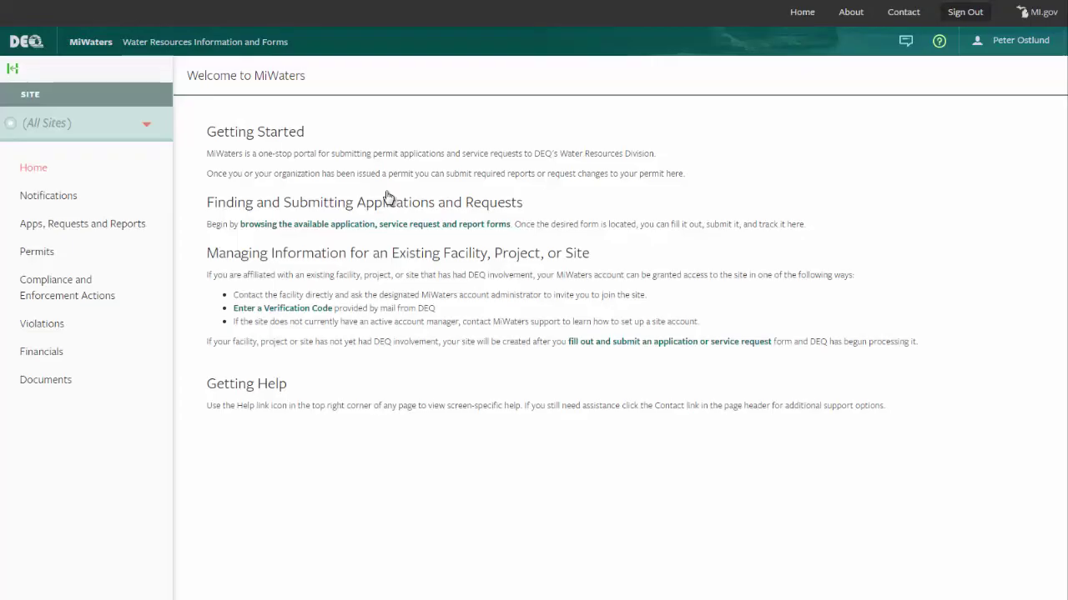